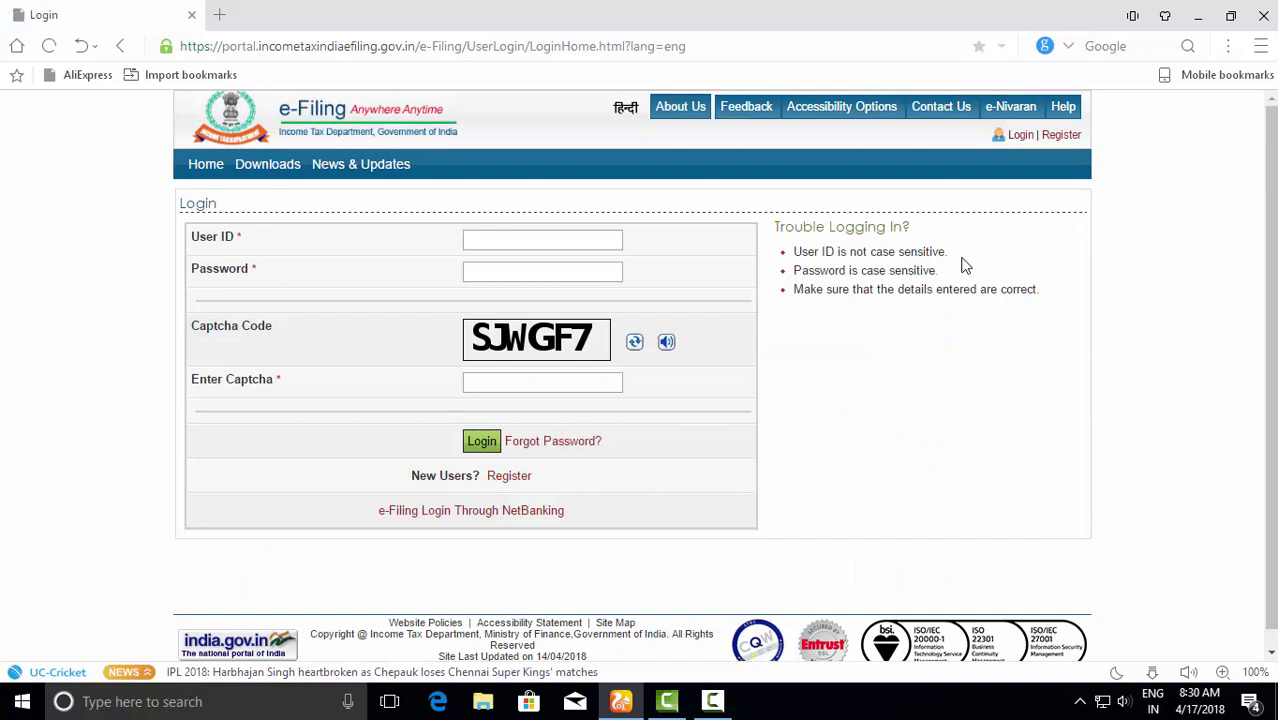
# - Log in to the e-Filing portal with the user ID, password and captcha, and open Filing of Income Tax Return
pyautogui.click(552, 243)
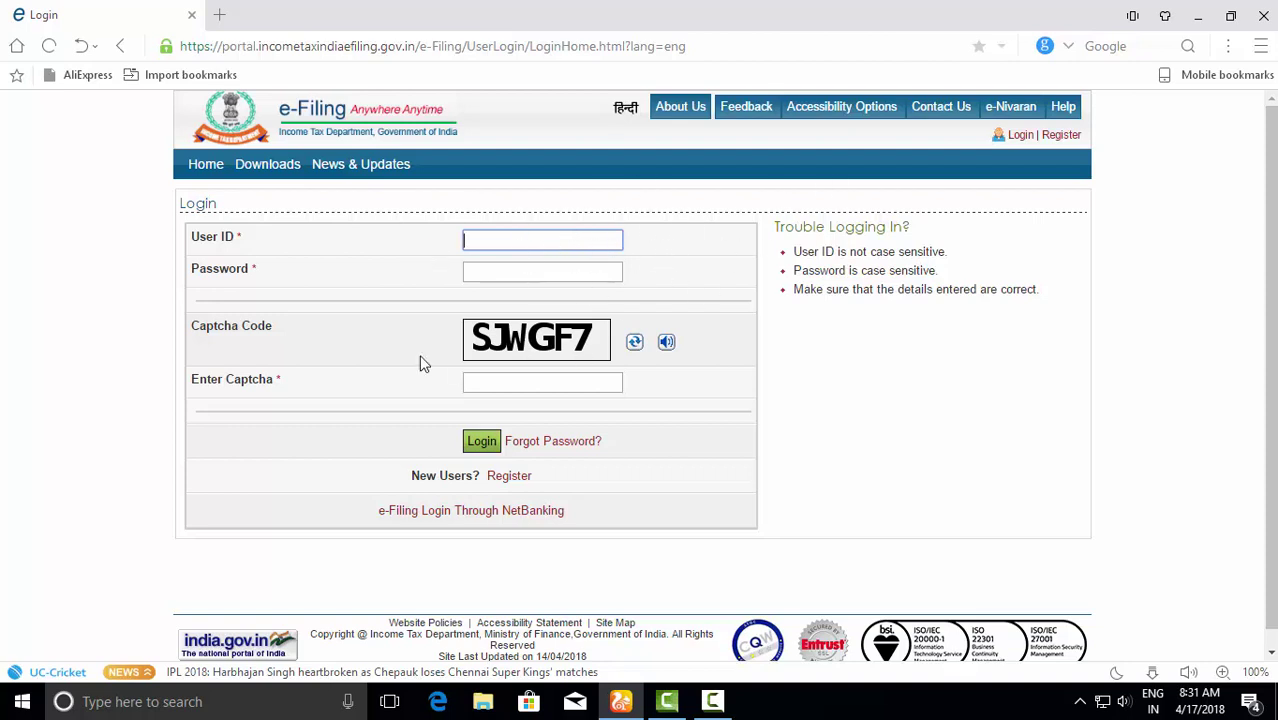
pyautogui.click(488, 279)
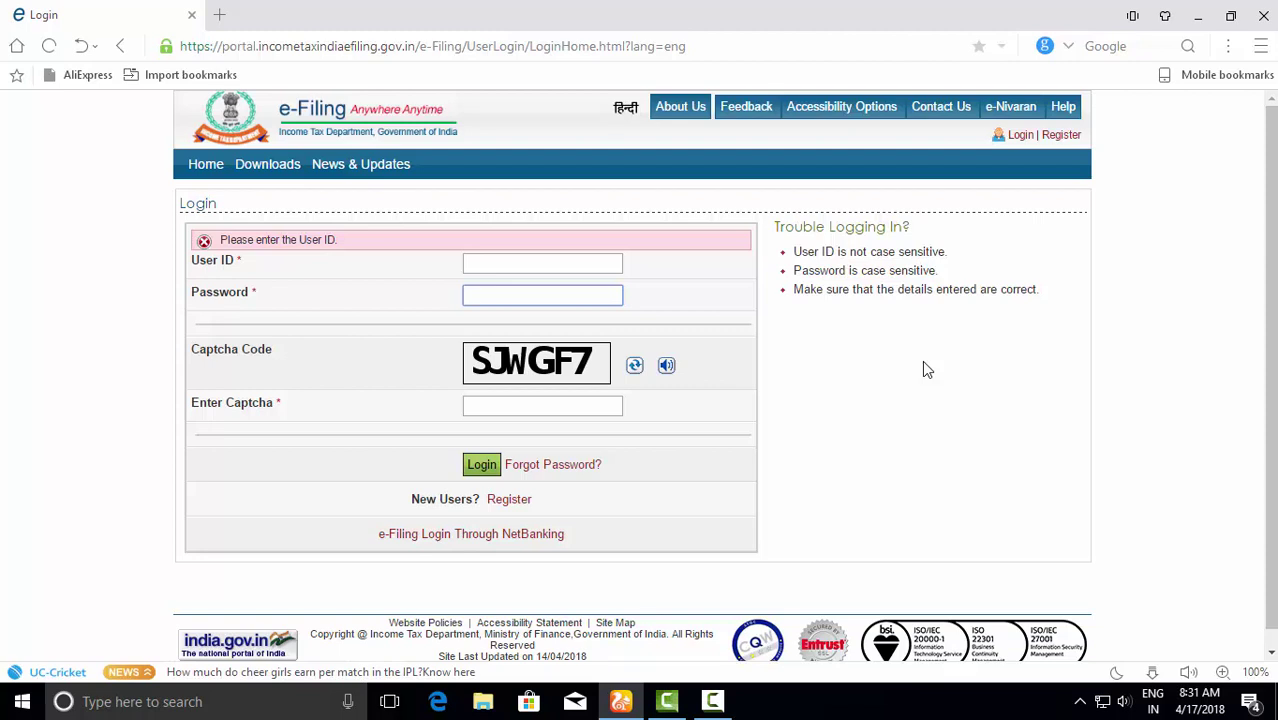
pyautogui.click(607, 266)
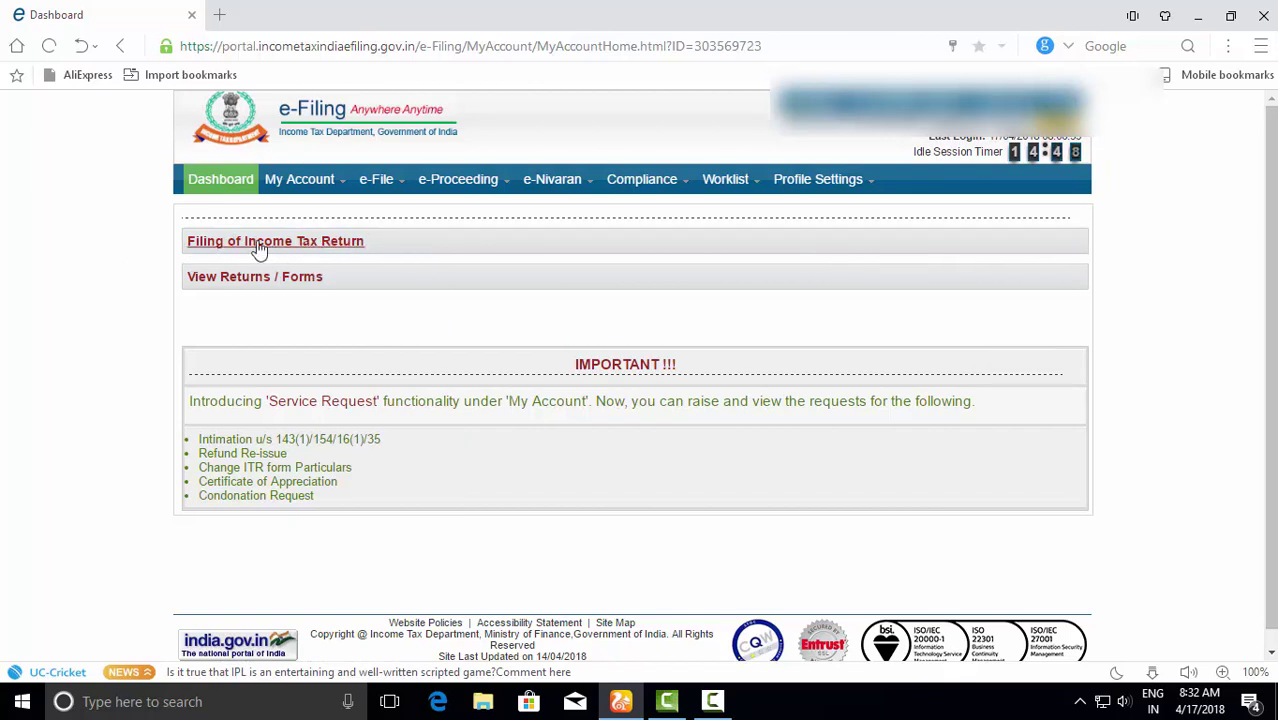
pyautogui.click(340, 248)
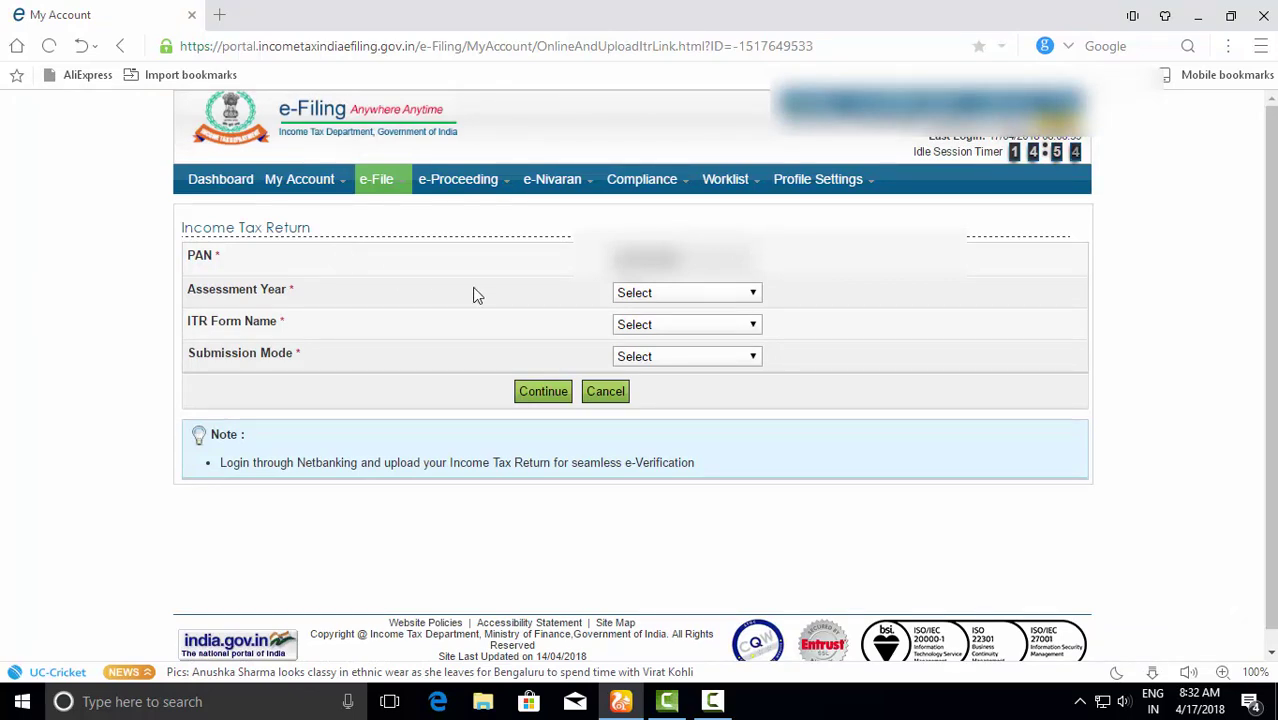
# - Set the assessment year to 2017-18, the ITR form to ITR-1, and filing u/s 119(2)(b)/92CD to No
pyautogui.click(624, 292)
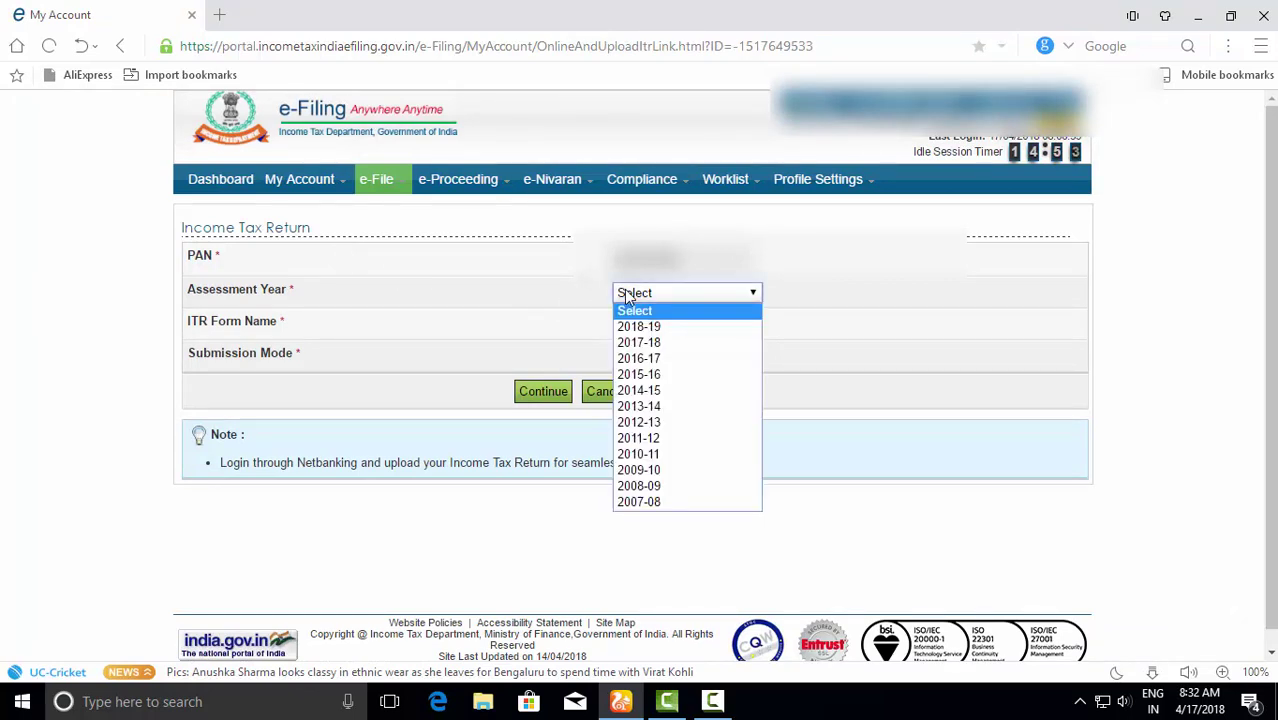
pyautogui.click(686, 343)
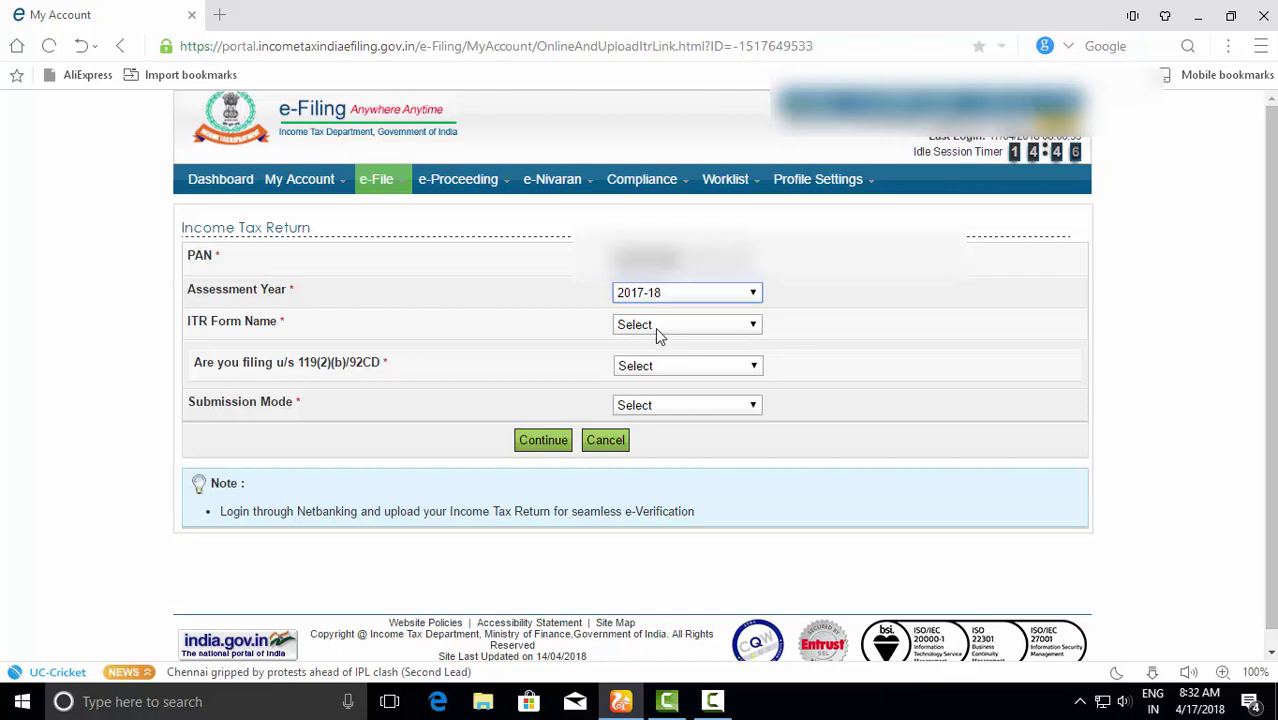
pyautogui.click(655, 327)
pyautogui.click(657, 358)
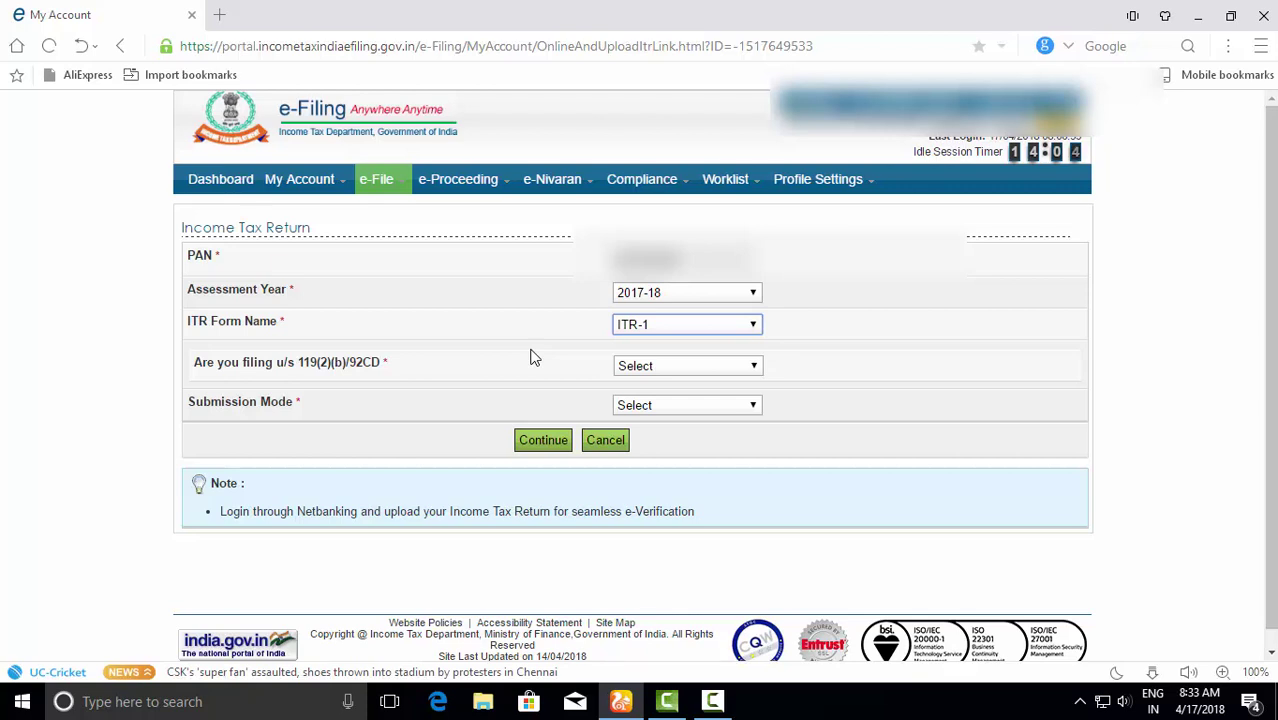
pyautogui.click(716, 365)
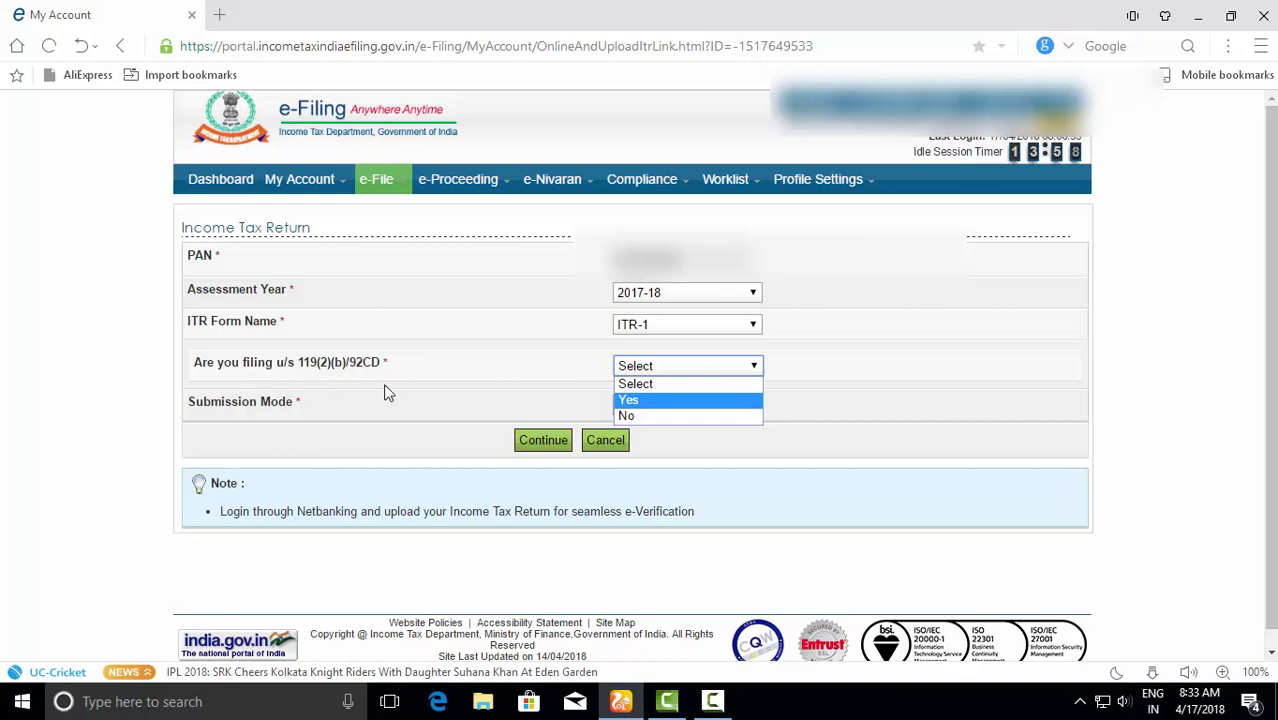
pyautogui.click(649, 415)
# - Choose Prepare and Submit Online as submission mode, opt to post the signed ITR-V instead of e-verifying, and continue to the form
pyautogui.click(654, 405)
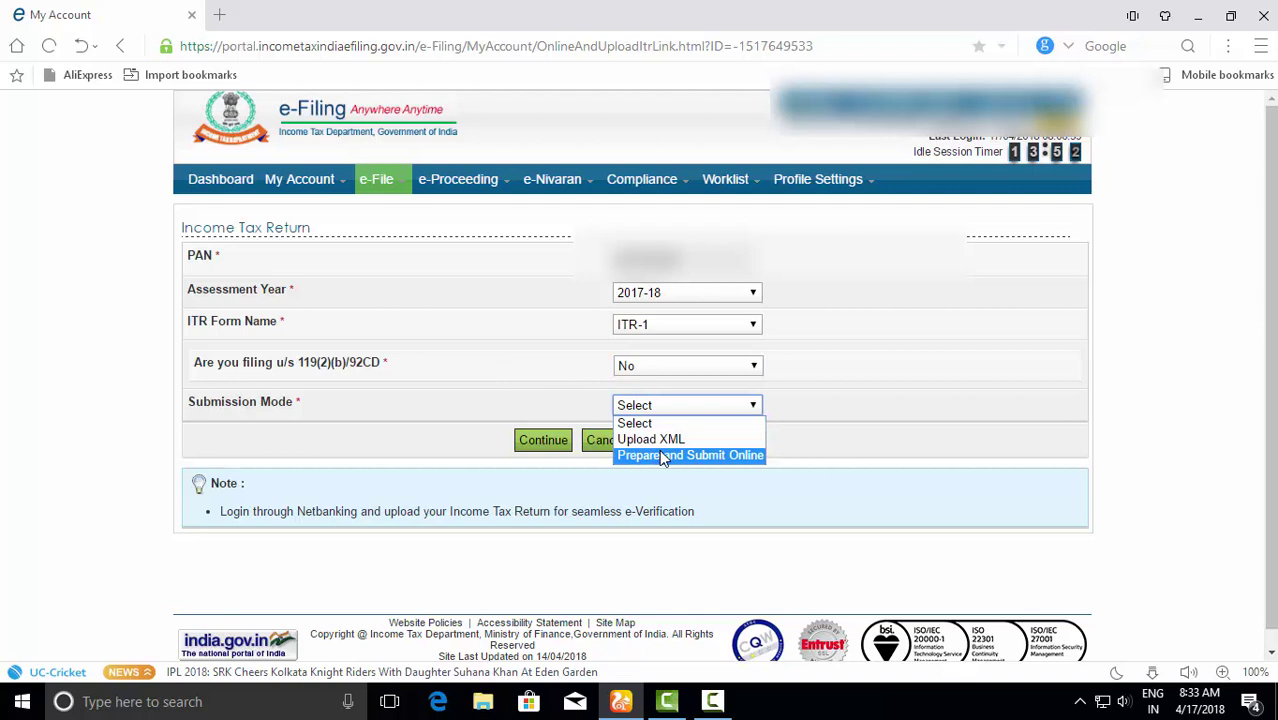
pyautogui.click(903, 381)
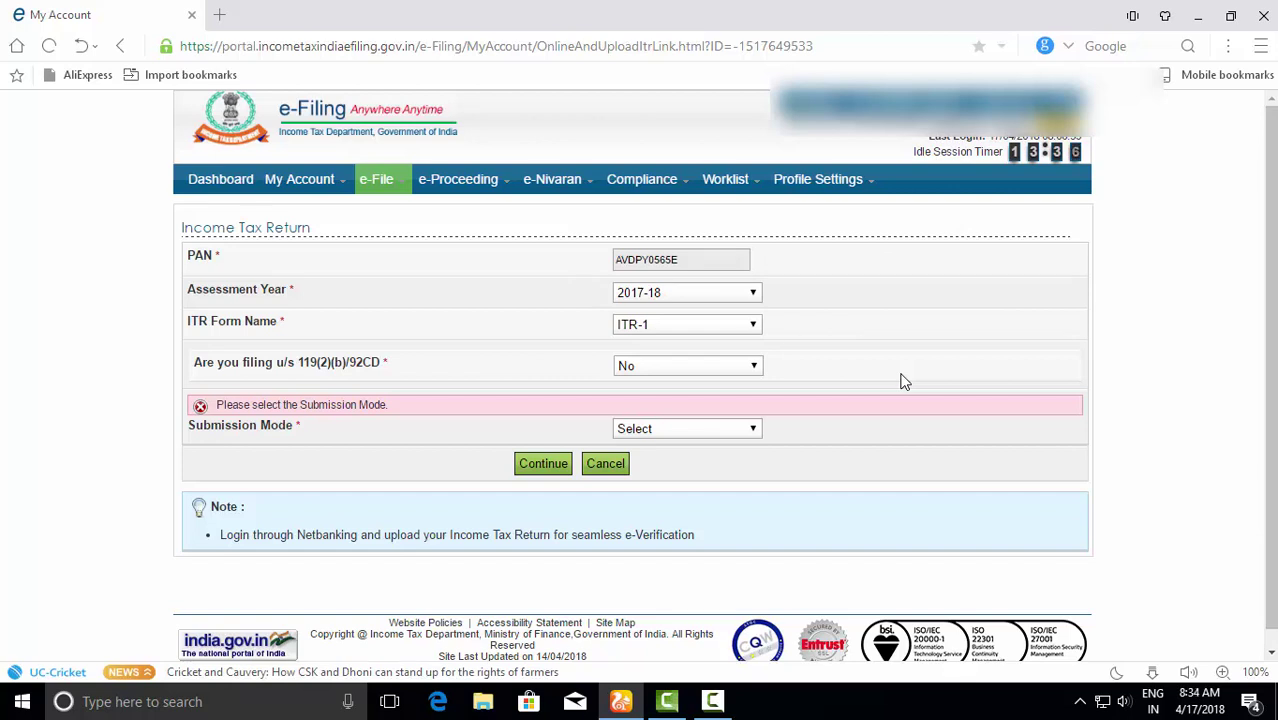
pyautogui.click(725, 428)
pyautogui.click(704, 479)
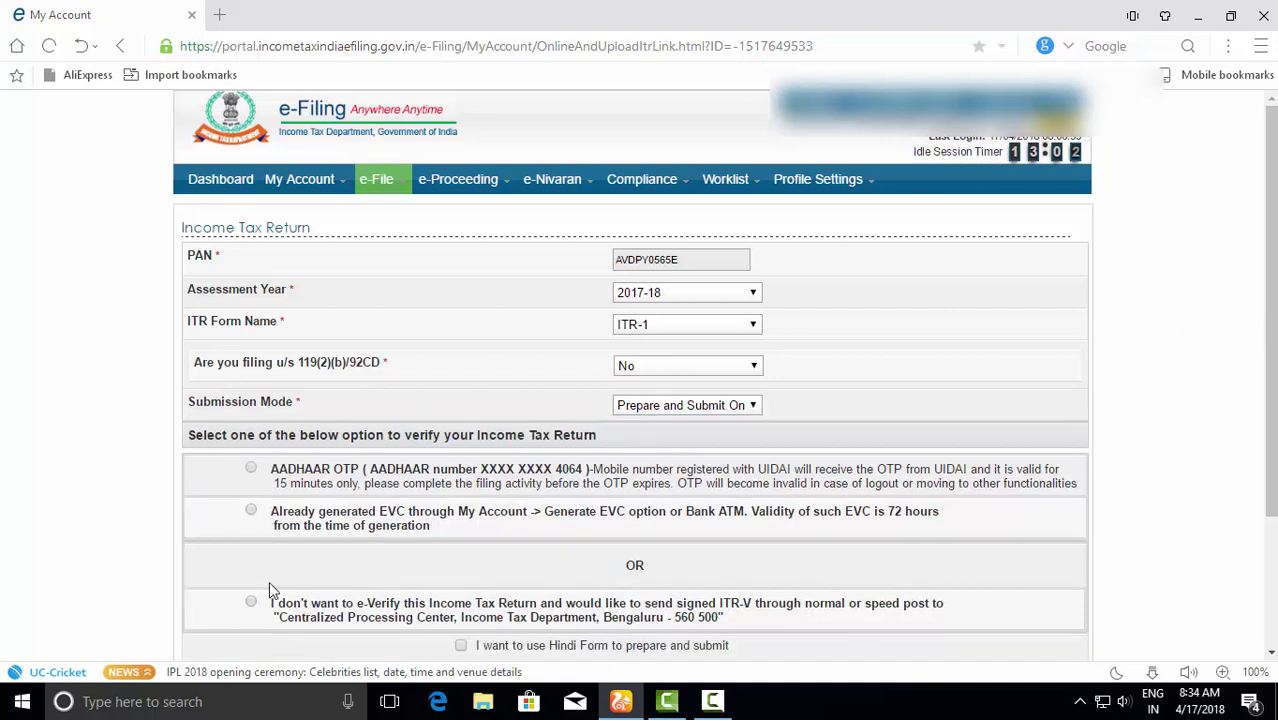
pyautogui.click(252, 602)
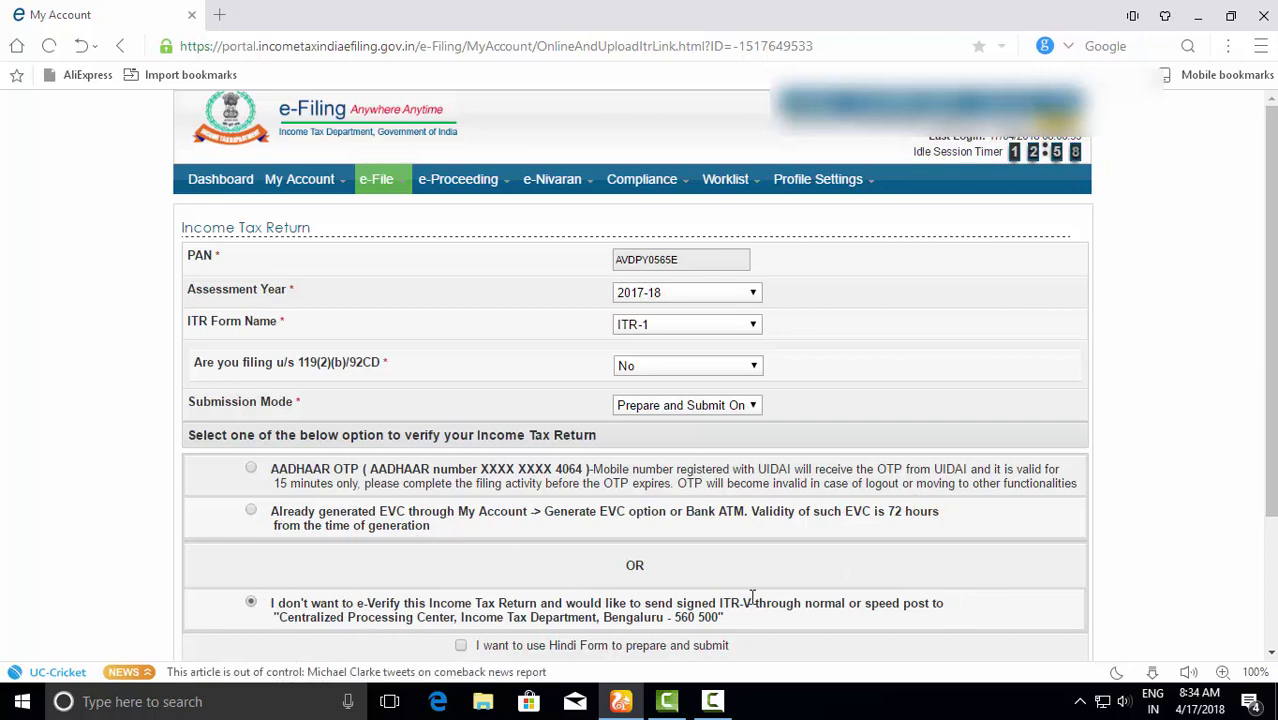
pyautogui.scroll(-3, 752, 600)
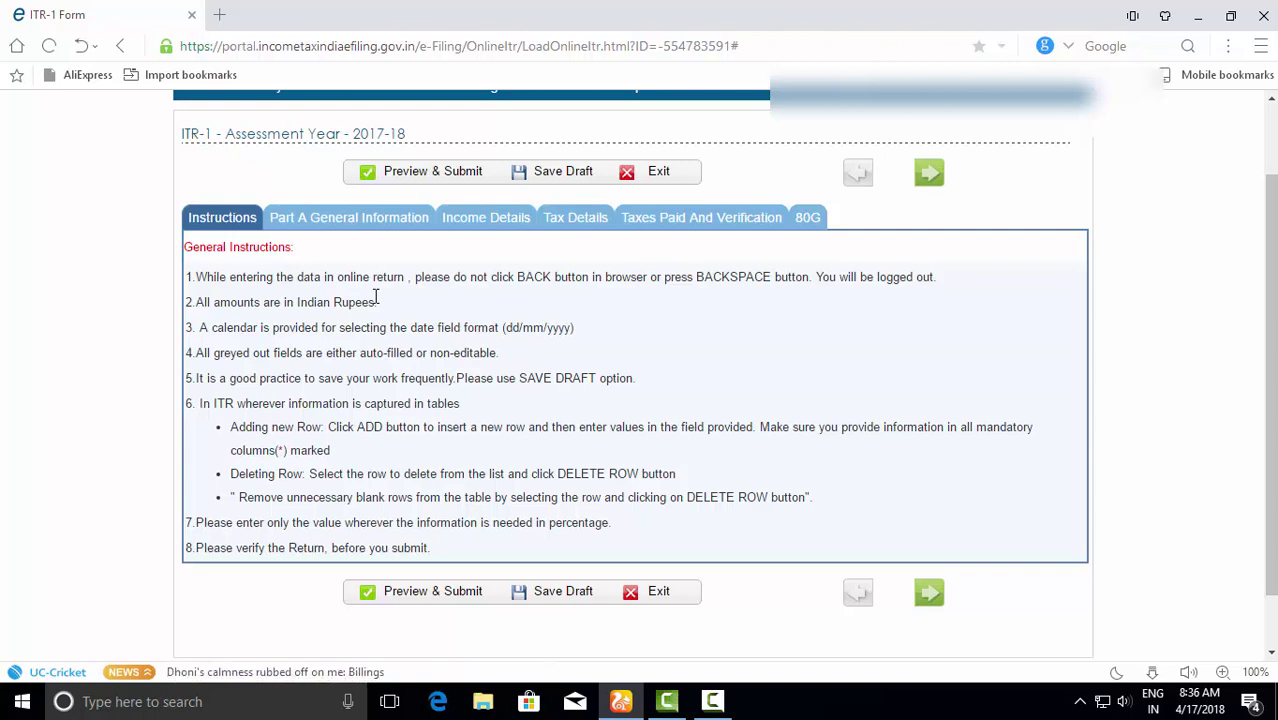
# - In Income Details, enter 500000 as Income from Salary / Pension and check the tax computation in Part D
pyautogui.click(478, 218)
pyautogui.scroll(-1, 622, 478)
pyautogui.scroll(-3, 622, 478)
pyautogui.scroll(2, 625, 477)
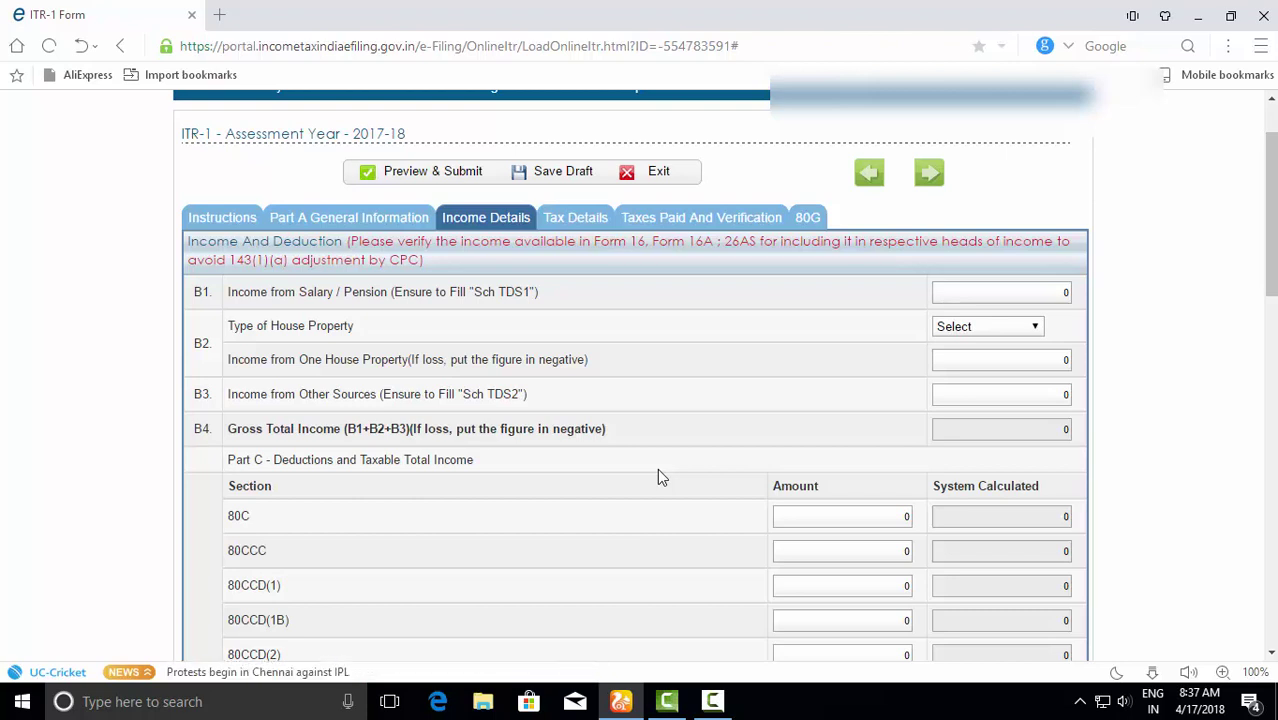
pyautogui.click(1058, 292)
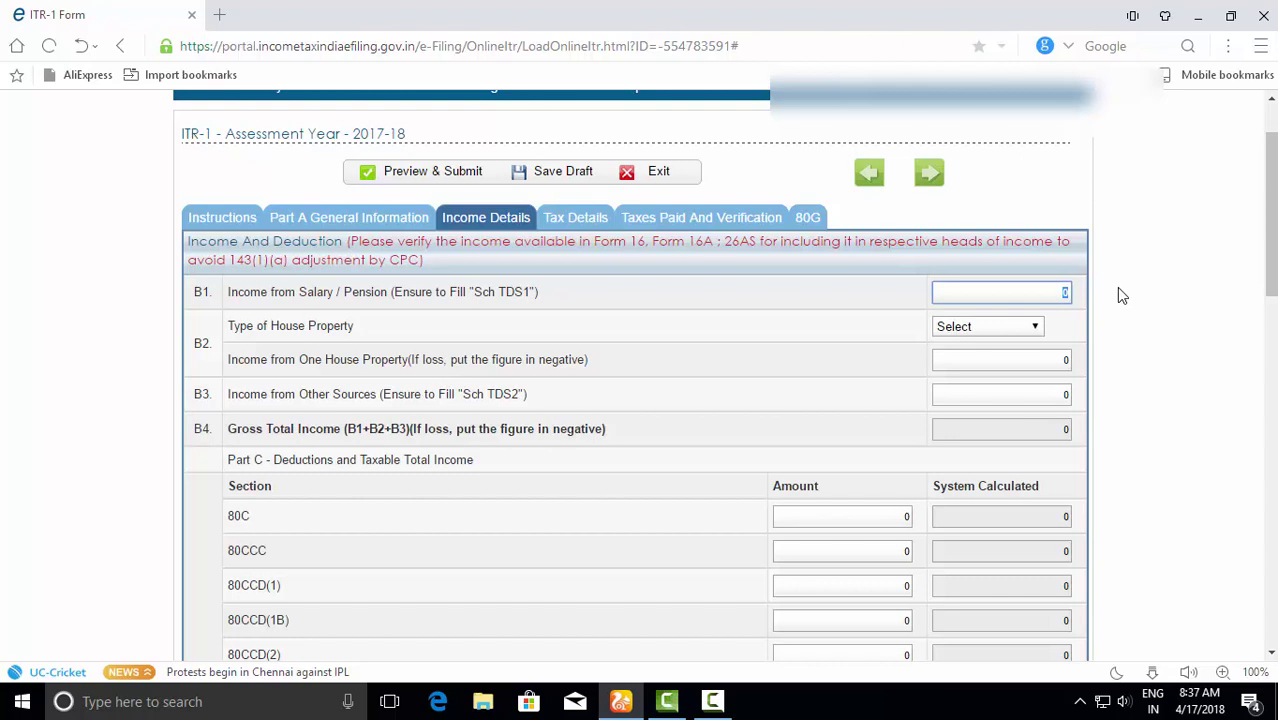
pyautogui.write('500000')
pyautogui.click(1068, 328)
pyautogui.moveTo(1268, 277); pyautogui.dragTo(1268, 605)
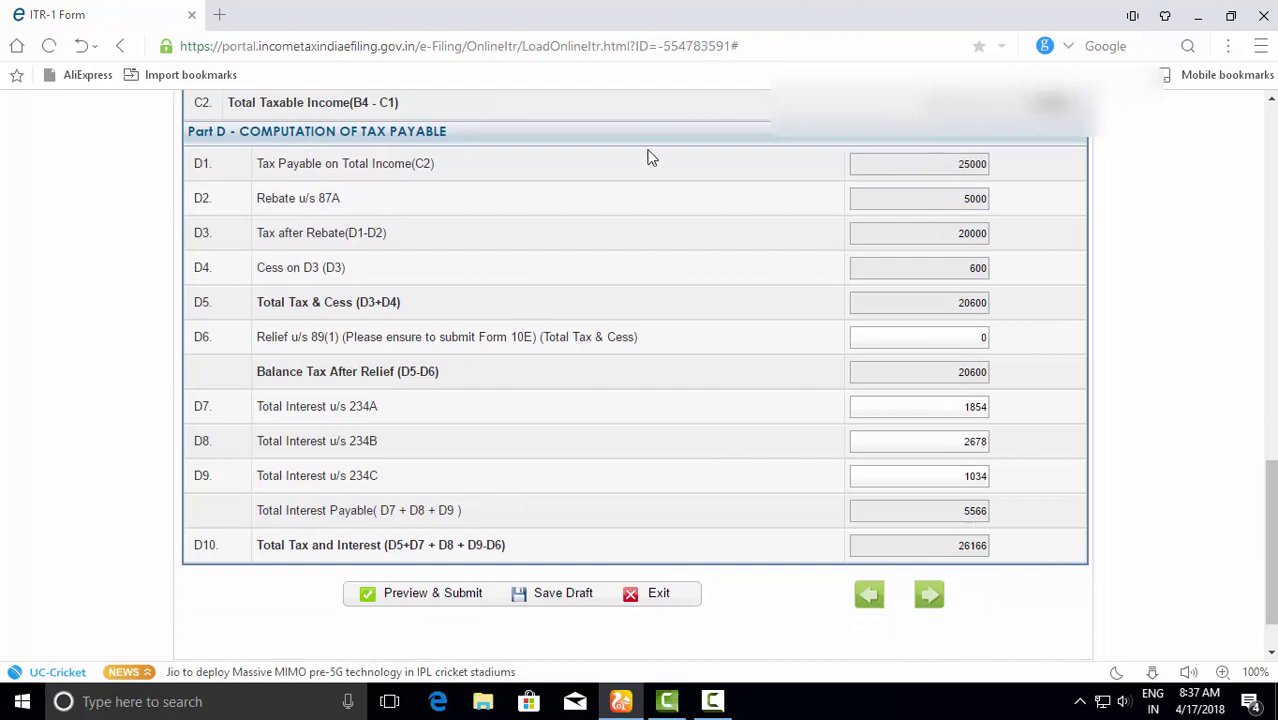
# - Enter 100000 as the 80C deduction, review the recalculated Part D tax figures, and dismiss the save-draft reminder
pyautogui.moveTo(1270, 560); pyautogui.dragTo(1270, 283)
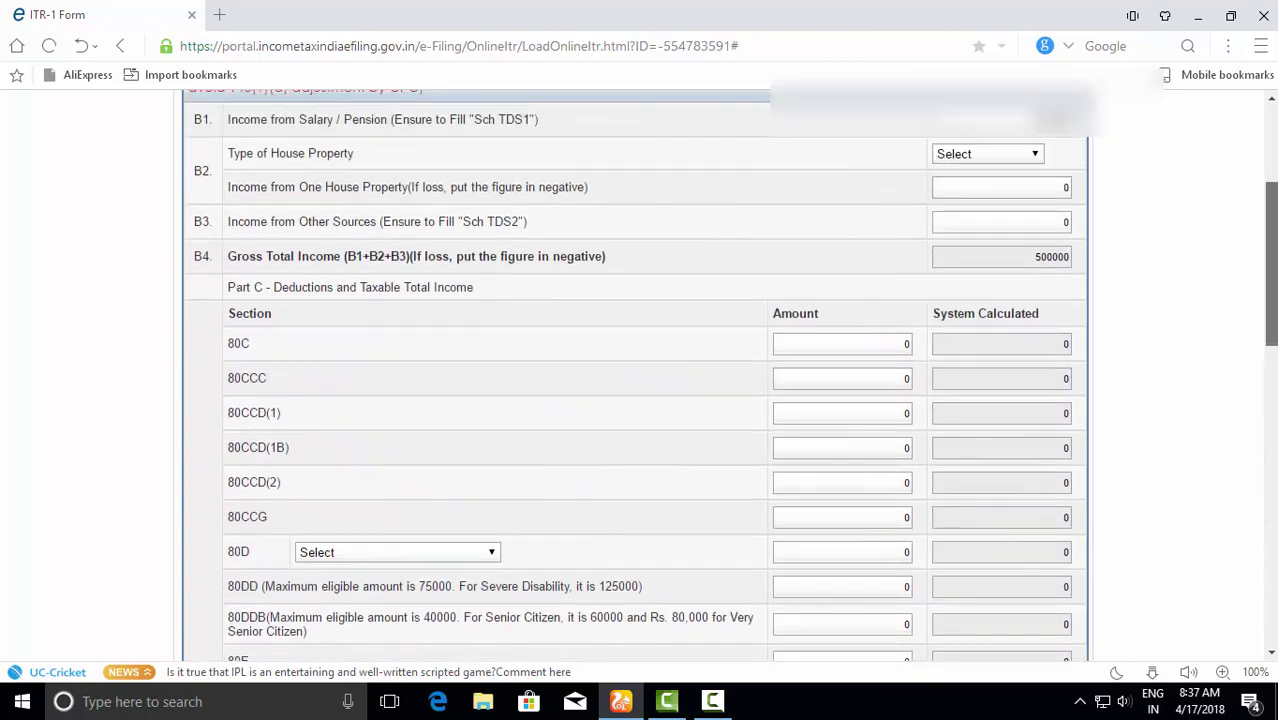
pyautogui.click(909, 347)
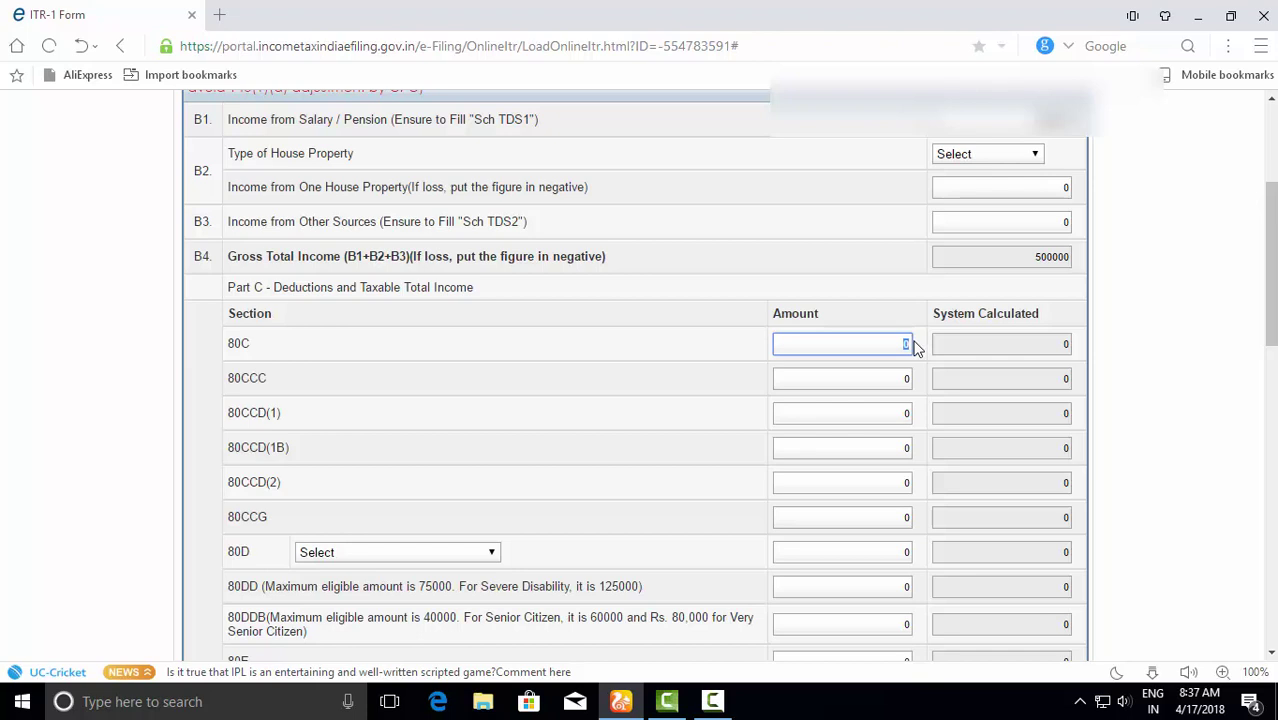
pyautogui.write('100000')
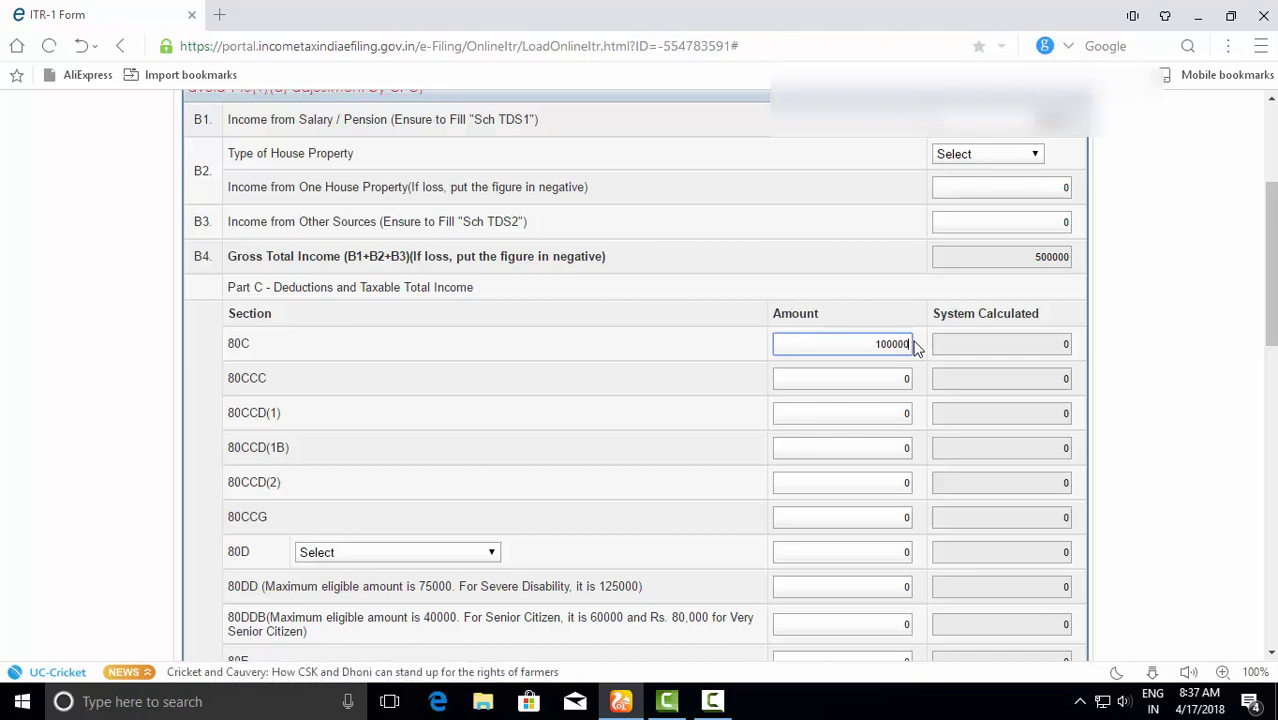
pyautogui.click(998, 343)
pyautogui.moveTo(1270, 300); pyautogui.dragTo(1274, 603)
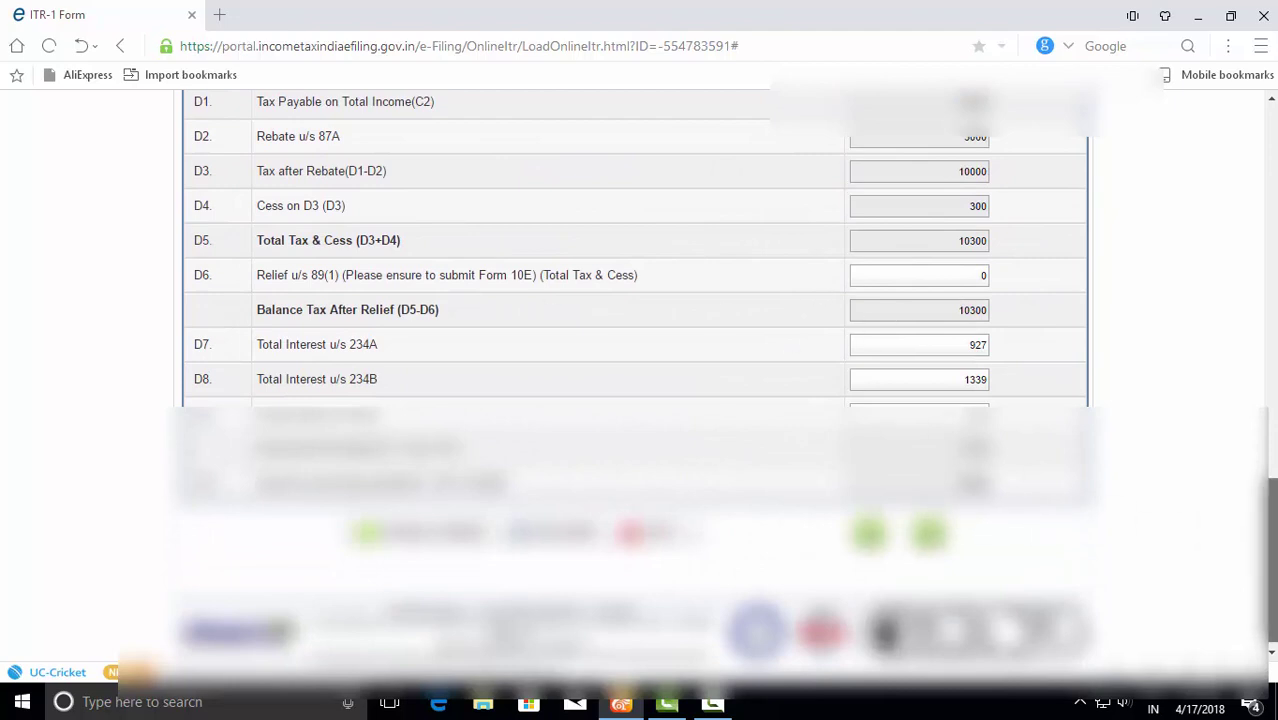
pyautogui.scroll(-1, 450, 315)
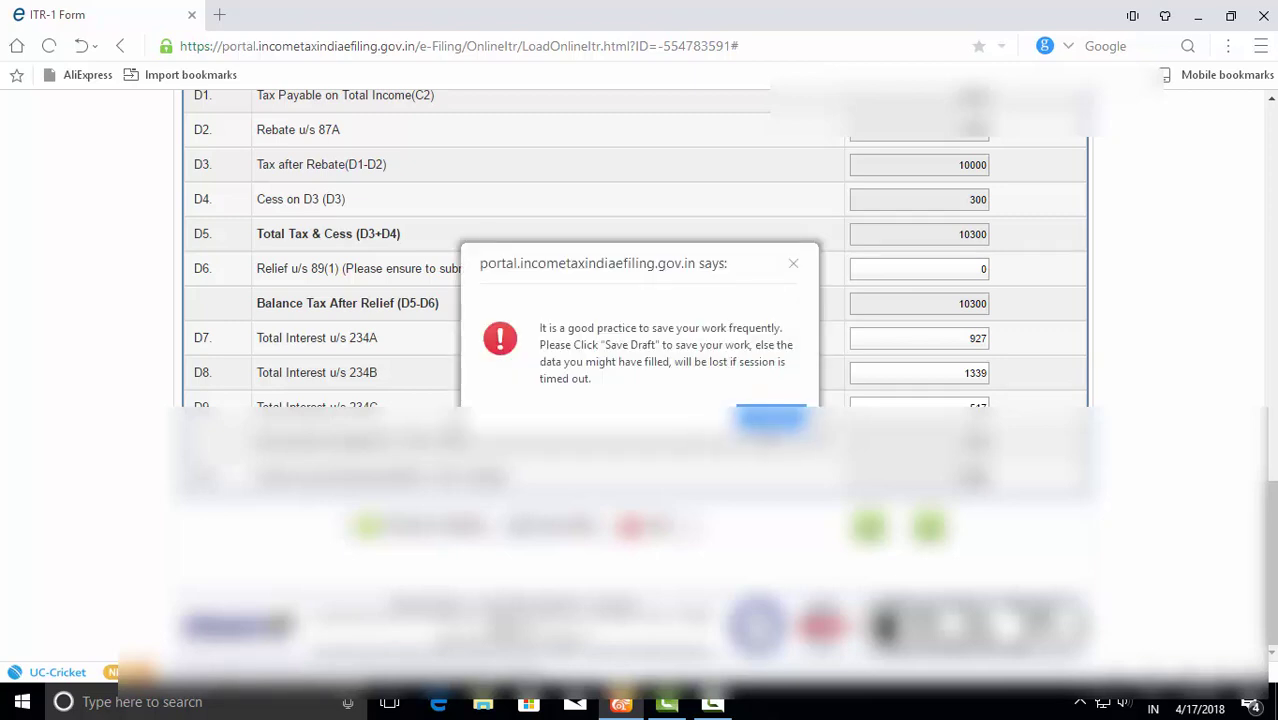
pyautogui.click(770, 418)
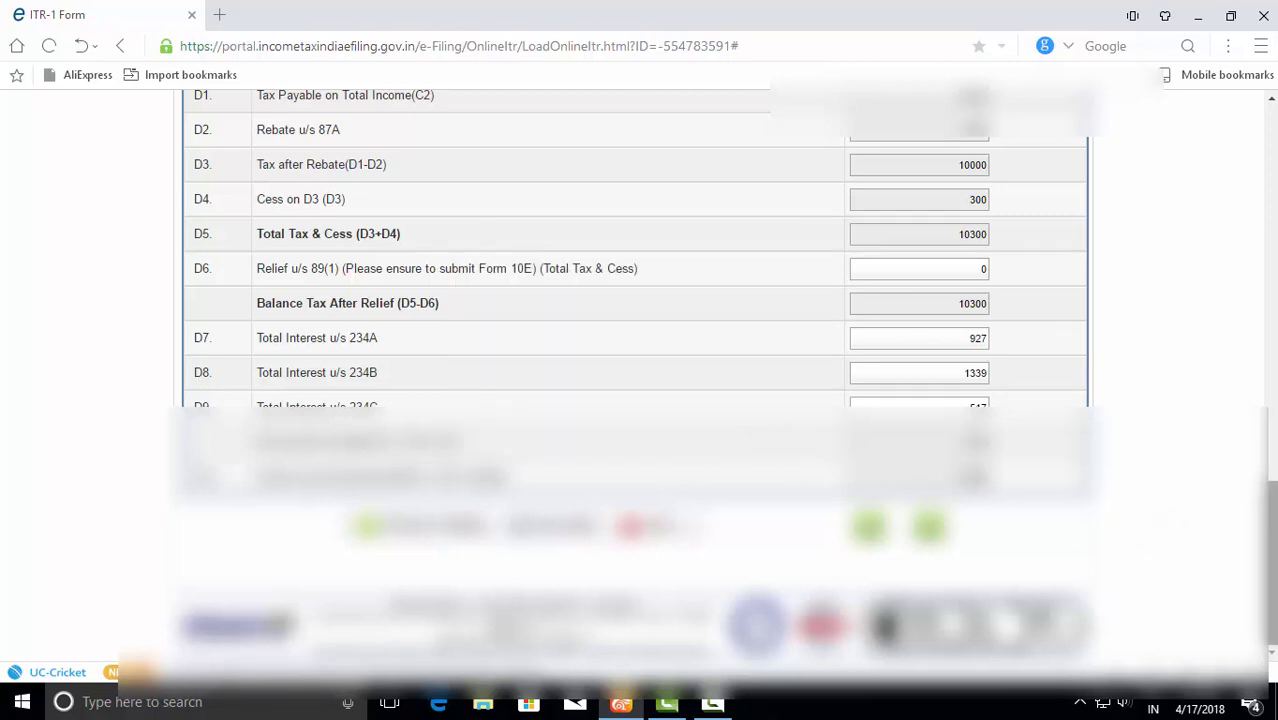
# - Open the Taxes Paid And Verification section and look over the exempt income and bank account details
pyautogui.moveTo(1269, 563); pyautogui.dragTo(1269, 325)
pyautogui.scroll(5, 657, 479)
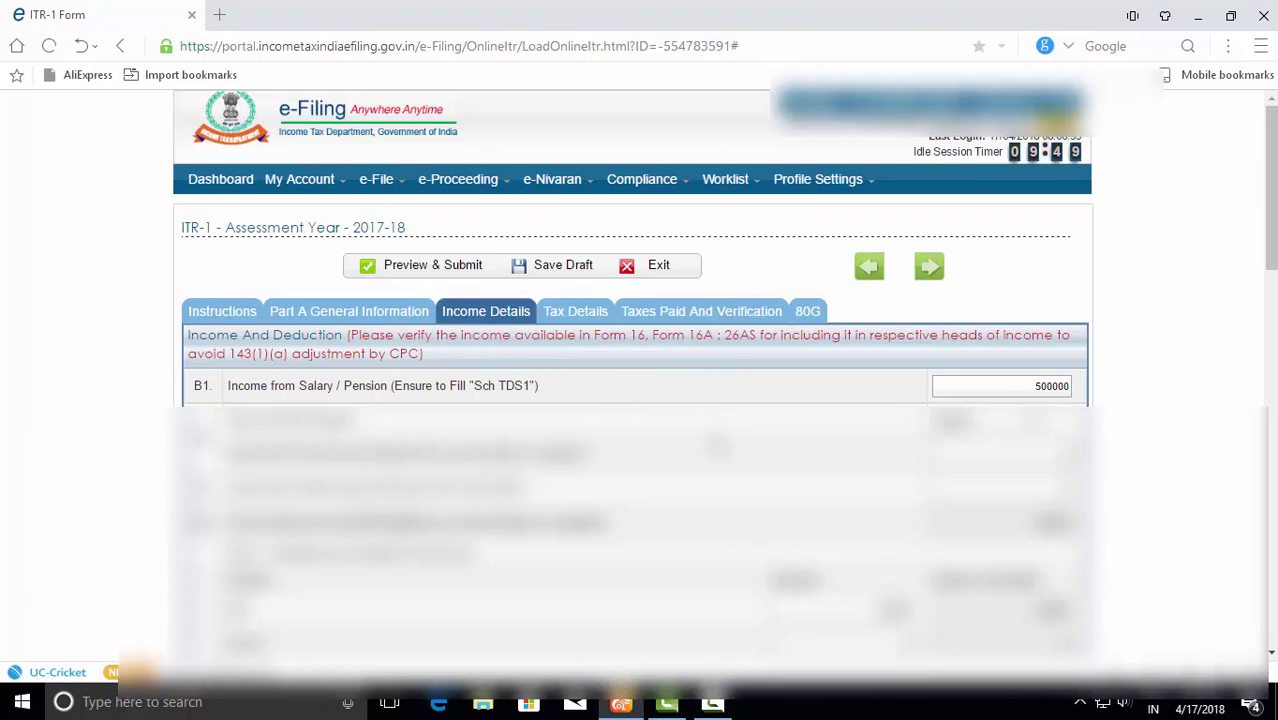
pyautogui.click(705, 316)
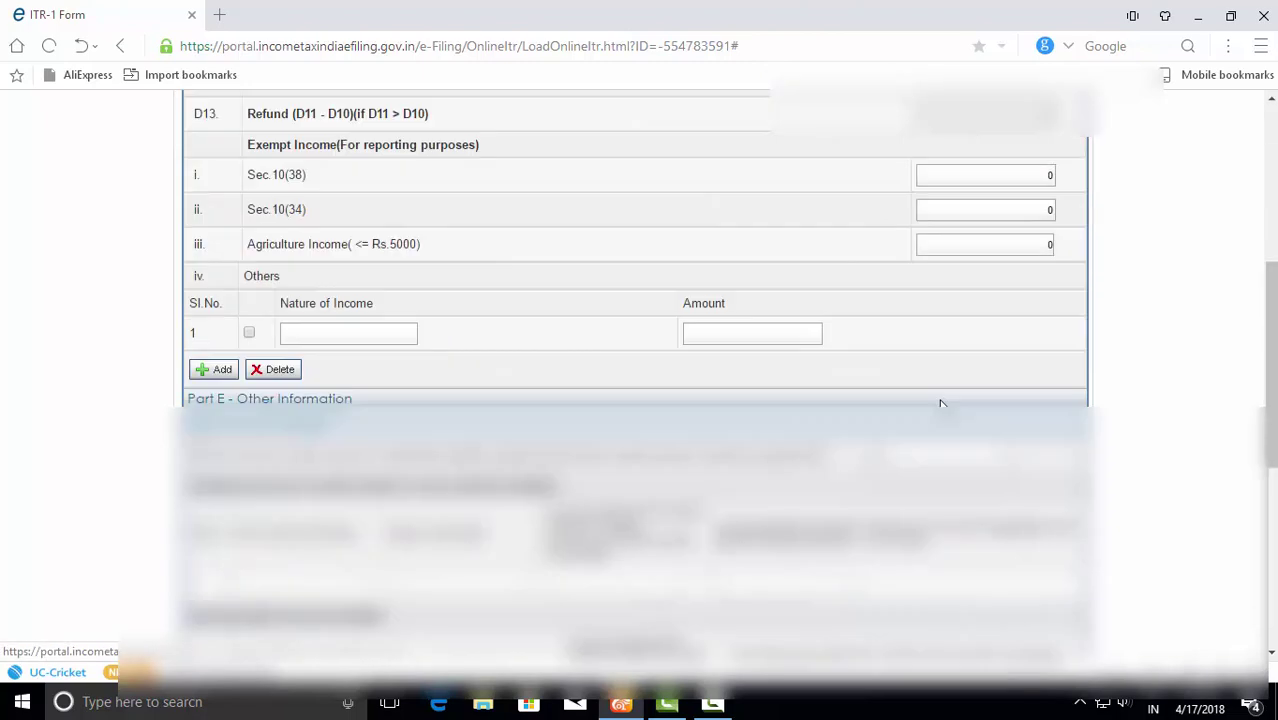
pyautogui.scroll(3, 445, 328)
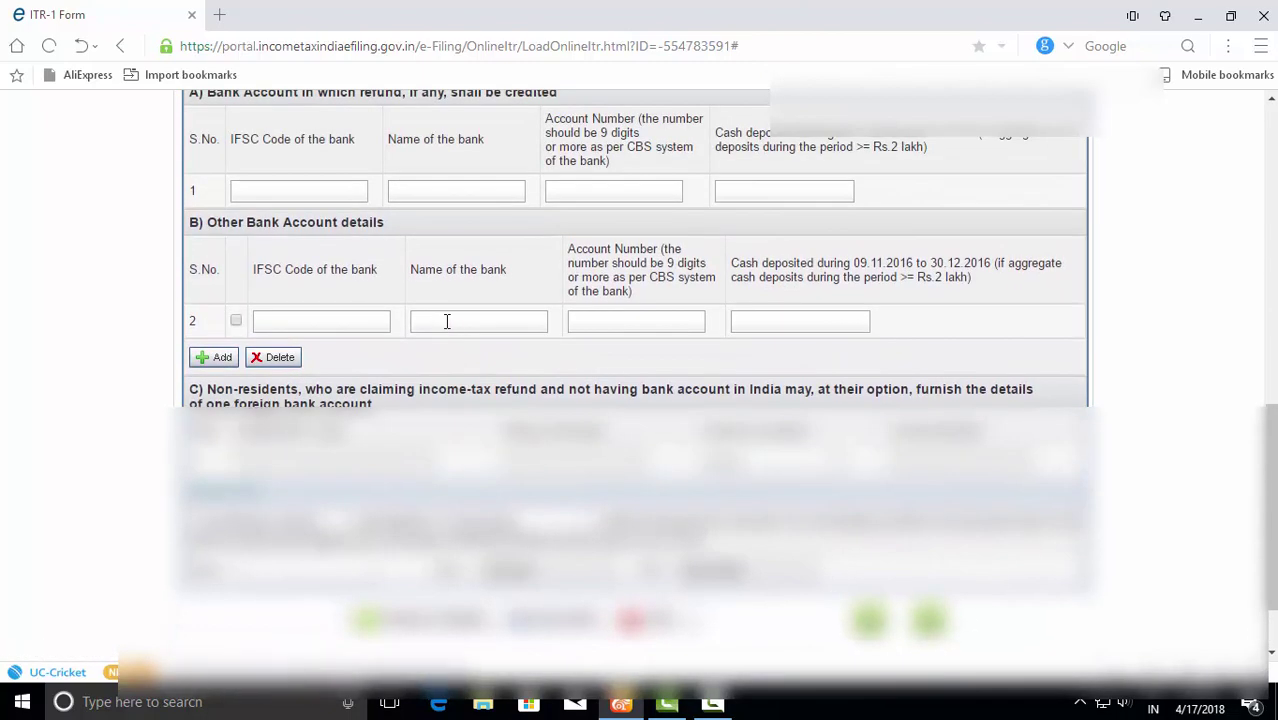